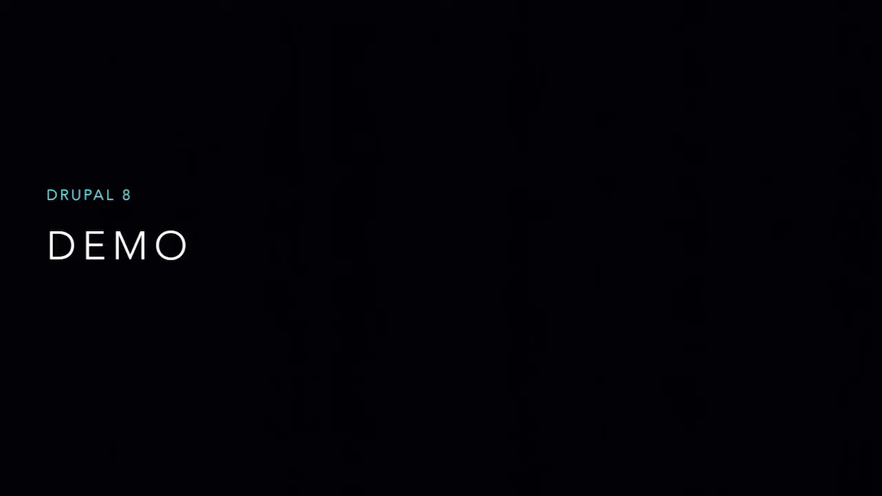
# Step: Leave the slideshow, switch to a full-screen Chrome window and open the Drupal site's home page
pyautogui.press('Escape')
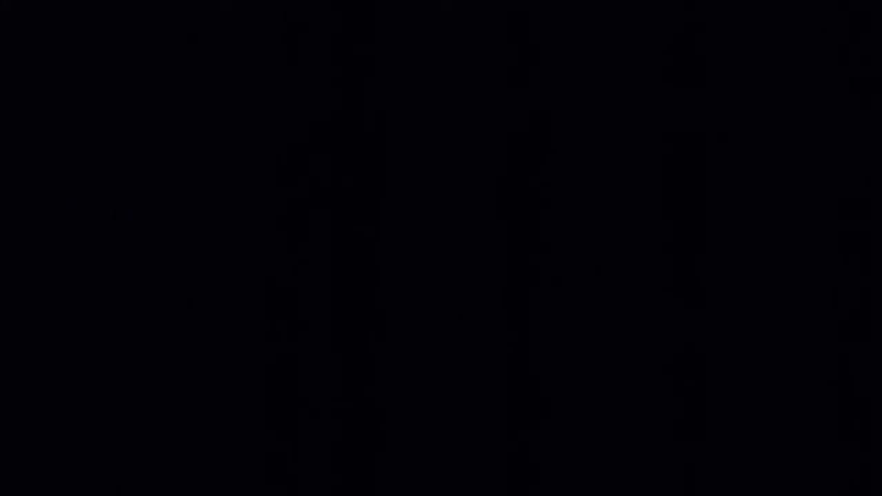
pyautogui.press('super+Tab')
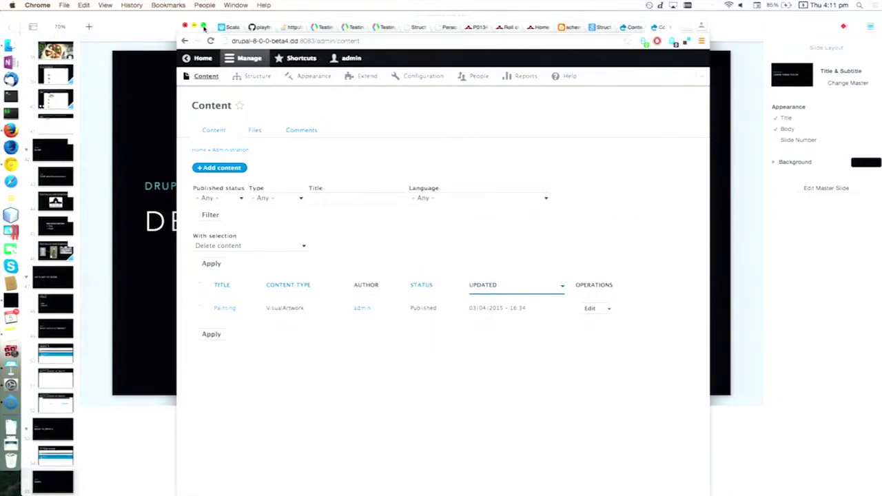
pyautogui.click(204, 26)
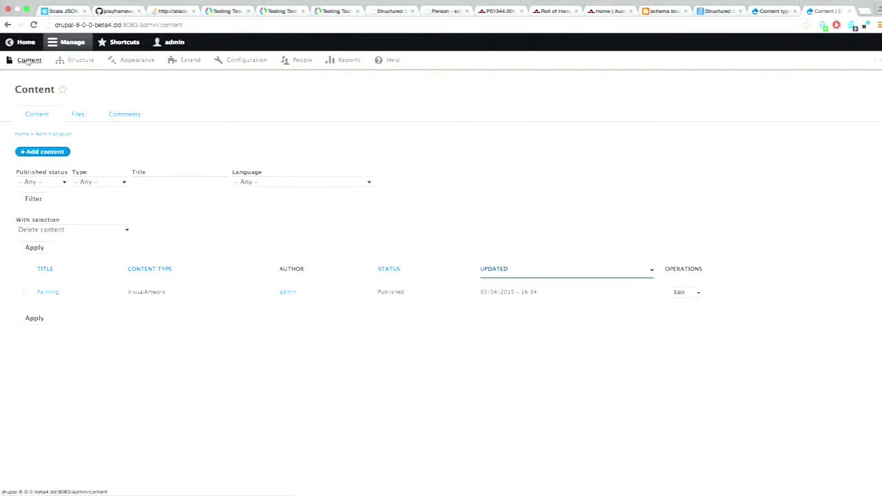
pyautogui.click(22, 42)
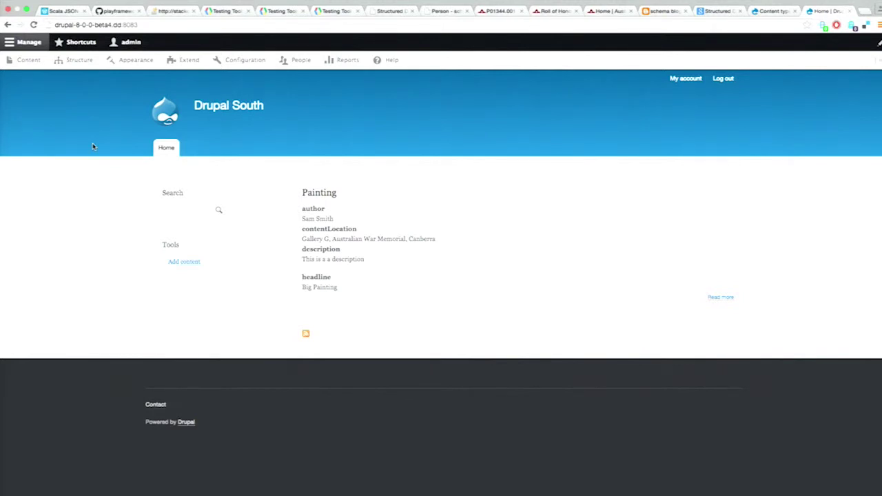
# Step: Open the form for adding a Schema.org content type and hide the address autofill panel over the Type field
pyautogui.click(78, 66)
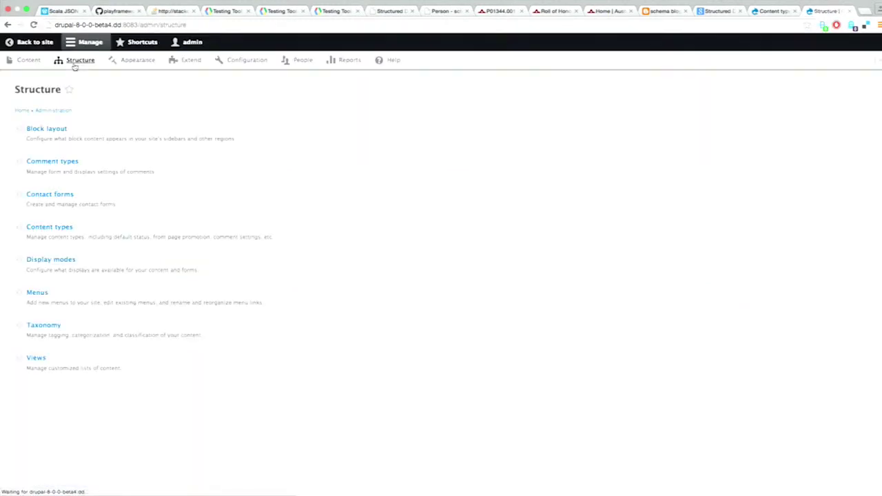
pyautogui.click(62, 229)
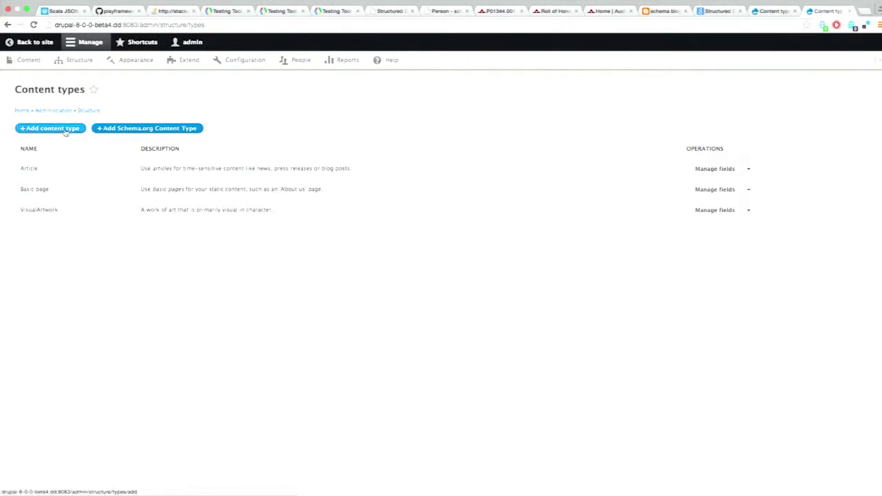
pyautogui.click(124, 134)
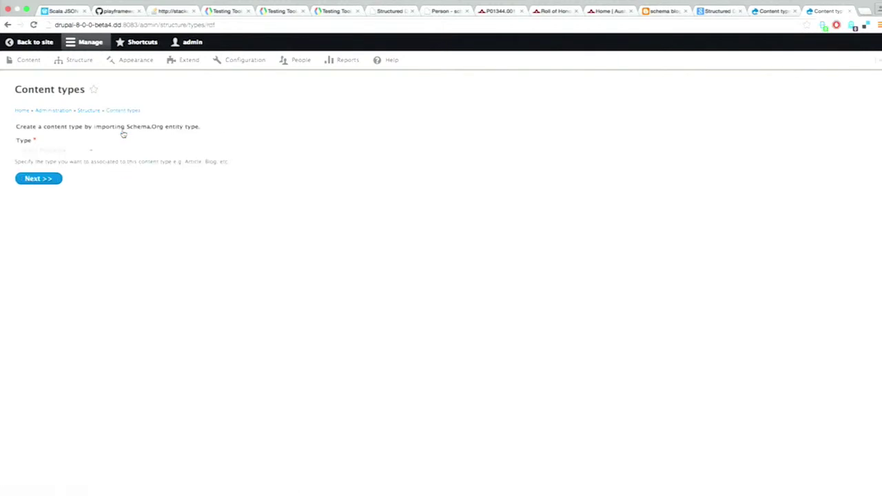
pyautogui.click(59, 150)
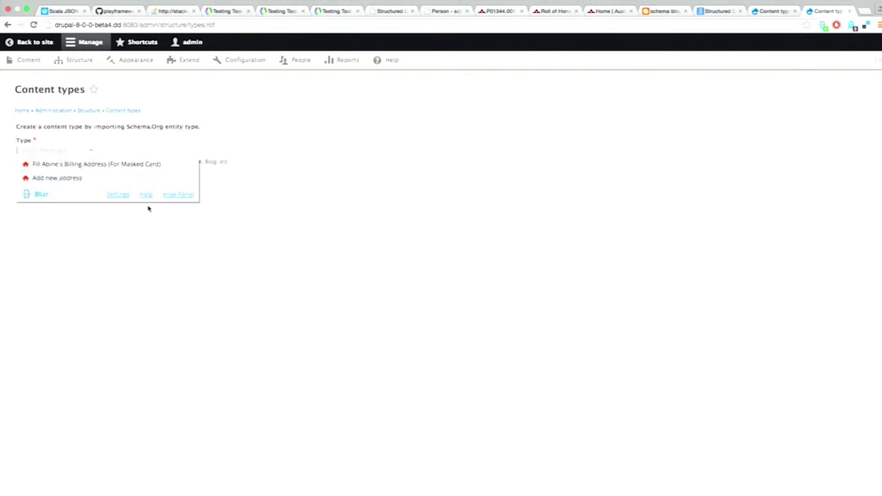
pyautogui.click(184, 197)
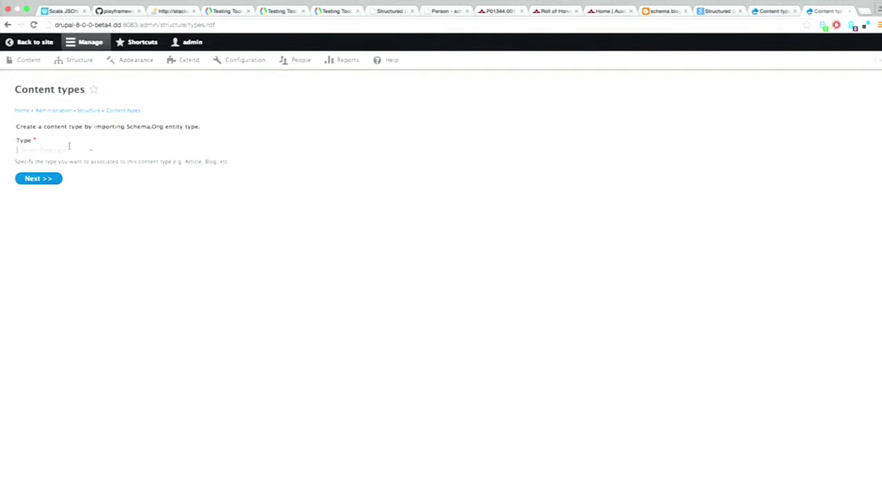
pyautogui.write('Red')
pyautogui.write('i')
pyautogui.click(48, 163)
pyautogui.moveTo(50, 148); pyautogui.dragTo(18, 147)
pyautogui.write('vid')
pyautogui.press('BackSpace')
pyautogui.press('BackSpace')
pyautogui.press('BackSpace')
pyautogui.write('medi')
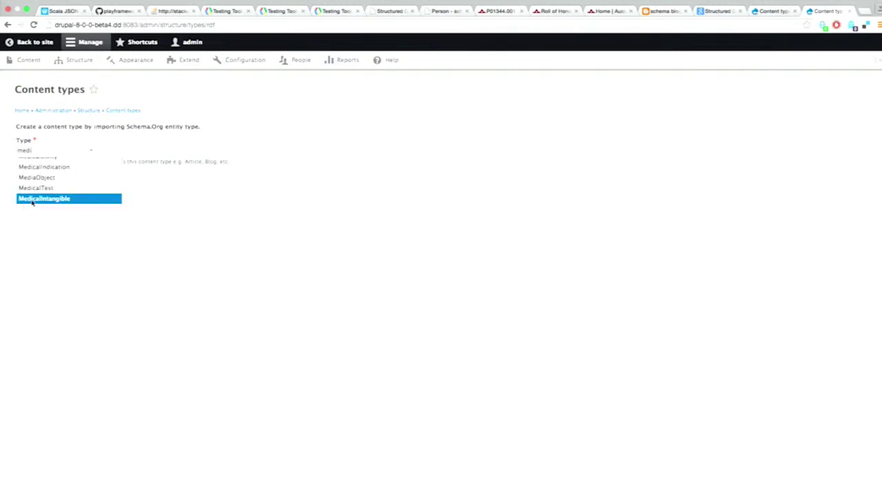
# Step: Choose Recipe as the Schema.org type and continue to the field selection
pyautogui.doubleClick(23, 150)
pyautogui.write('recip')
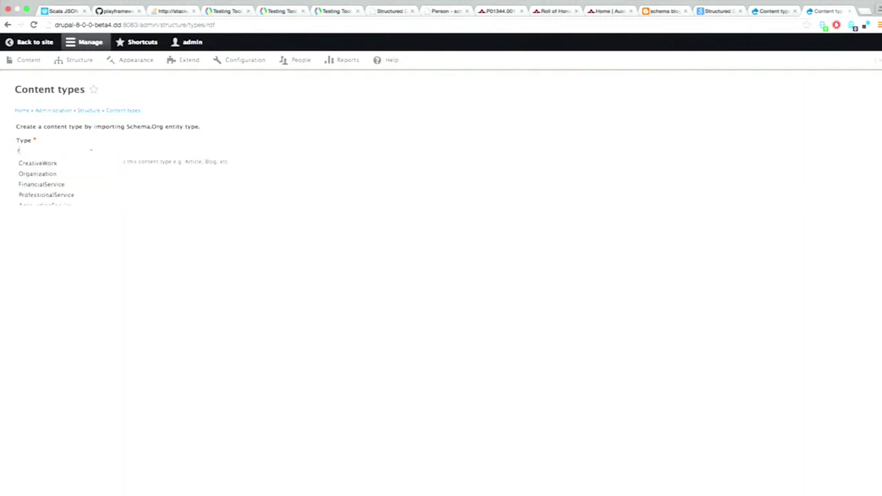
pyautogui.click(21, 164)
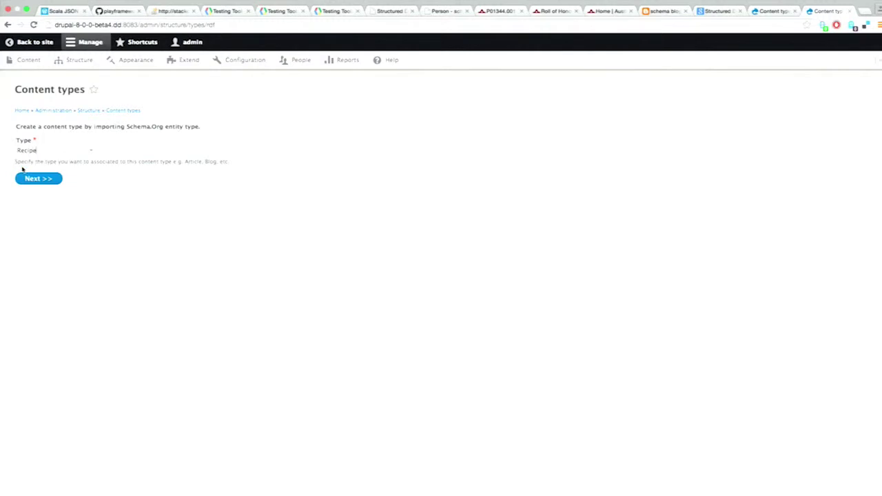
pyautogui.click(32, 181)
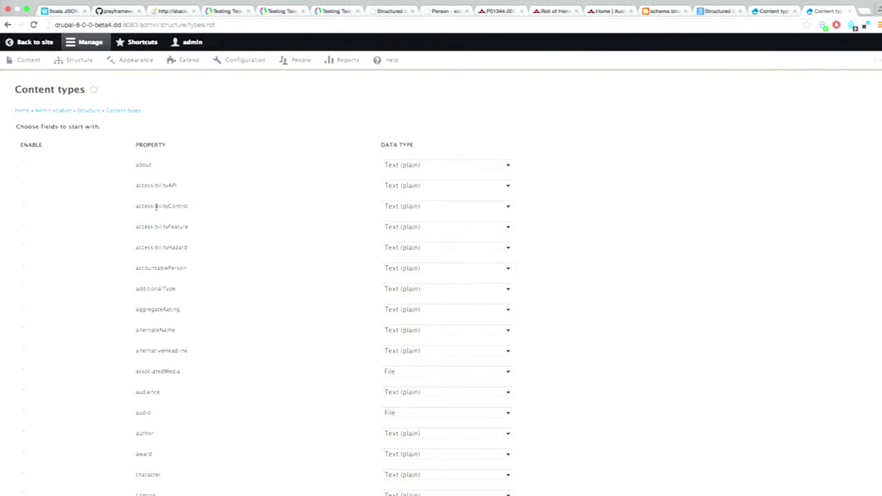
# Step: Enlarge the page and look through the available Recipe properties and their data types
pyautogui.scroll(-1, 156, 206)
pyautogui.press('super+plus')
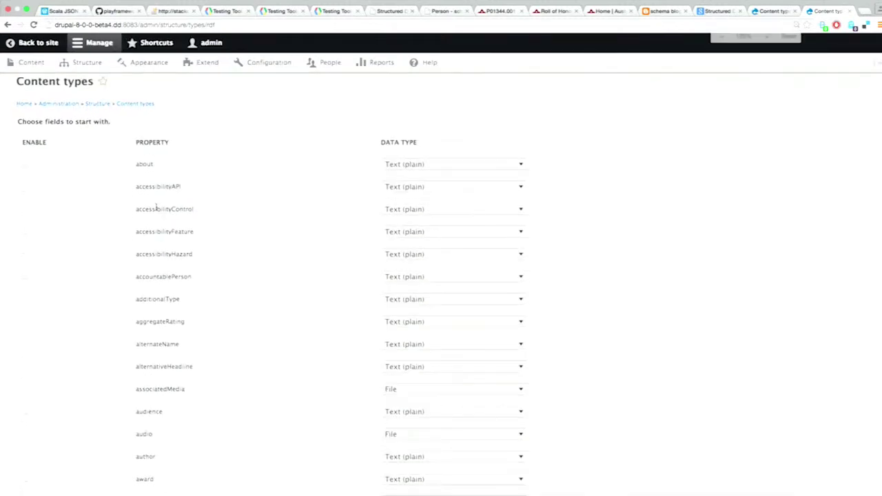
pyautogui.press('super+plus')
pyautogui.scroll(-3, 164, 255)
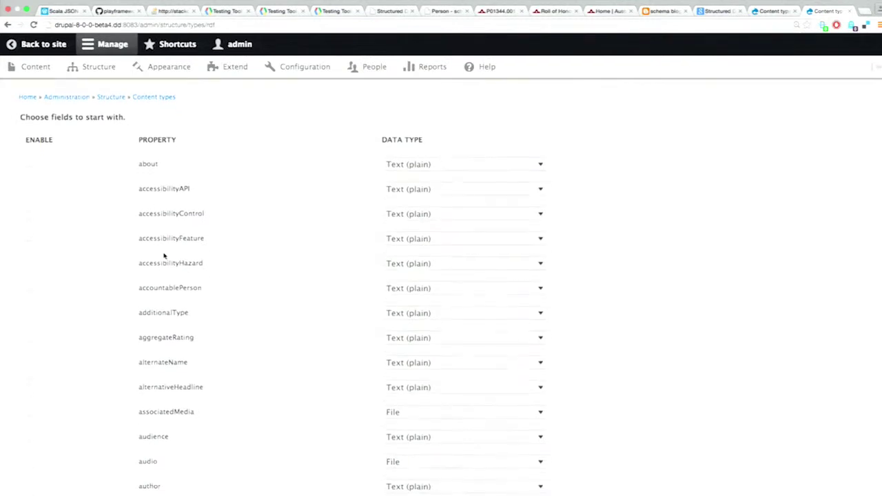
pyautogui.scroll(-1, 164, 254)
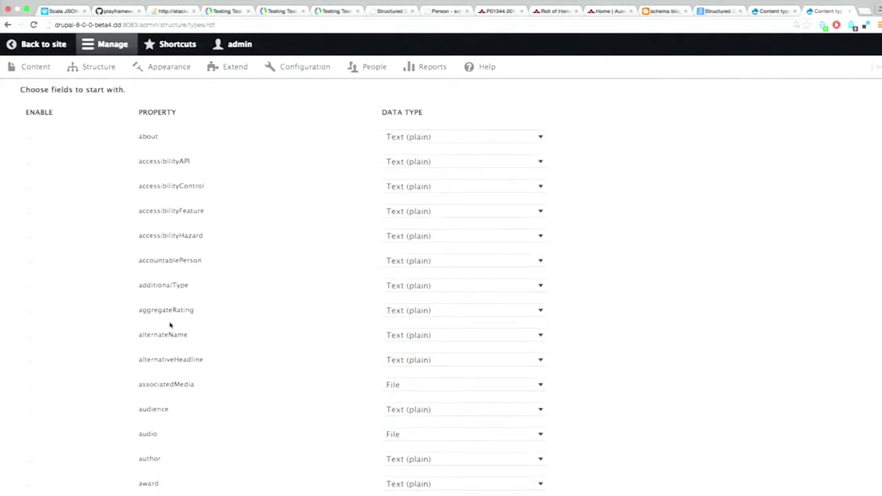
pyautogui.scroll(-6, 170, 324)
pyautogui.scroll(-9, 173, 347)
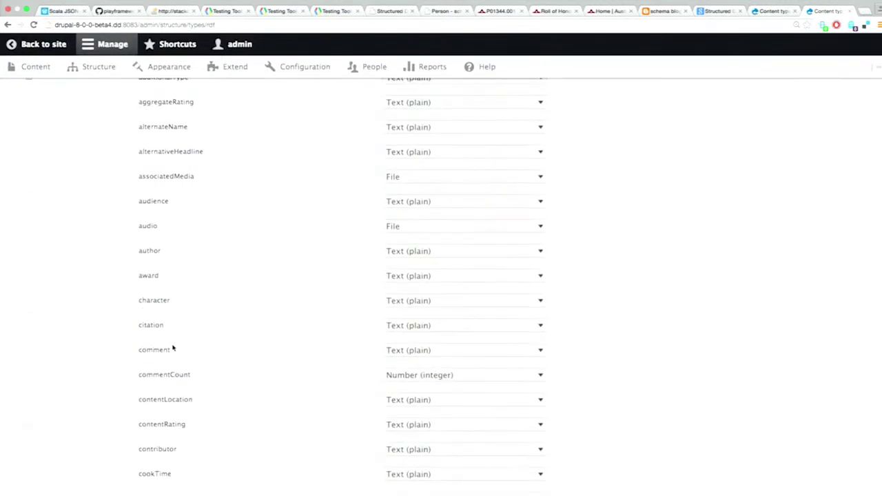
pyautogui.scroll(-5, 173, 348)
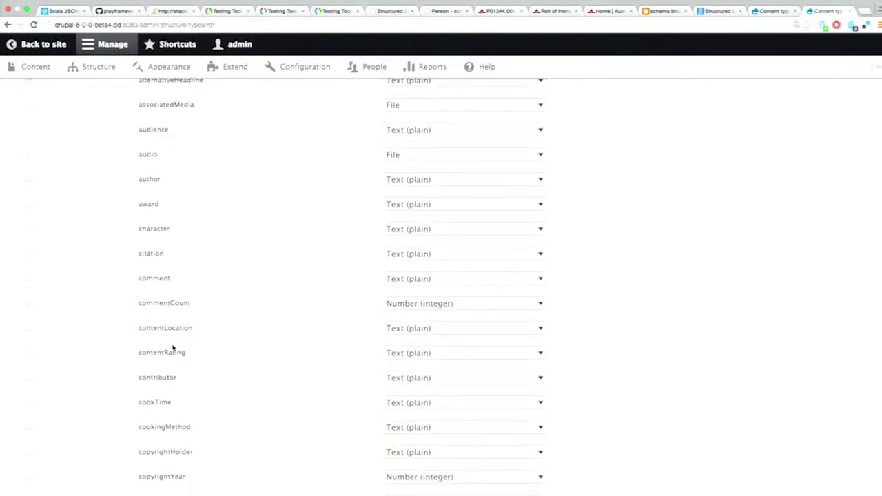
pyautogui.scroll(-6, 173, 348)
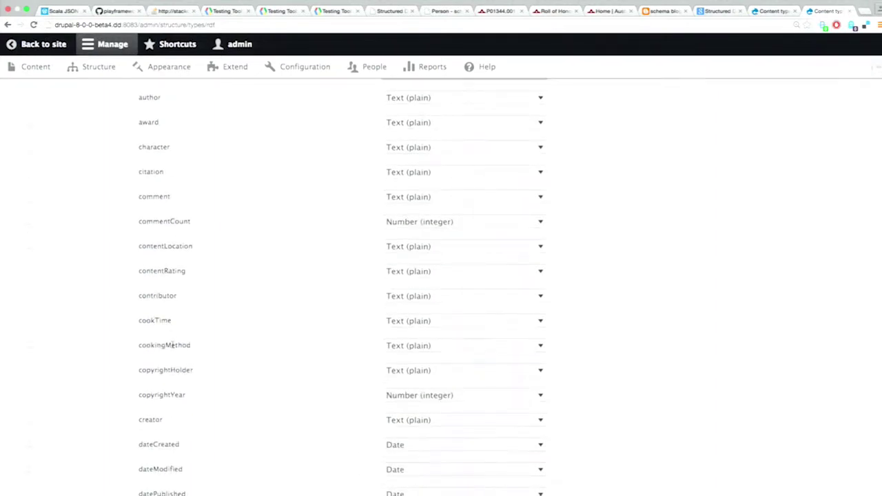
pyautogui.scroll(20, 168, 393)
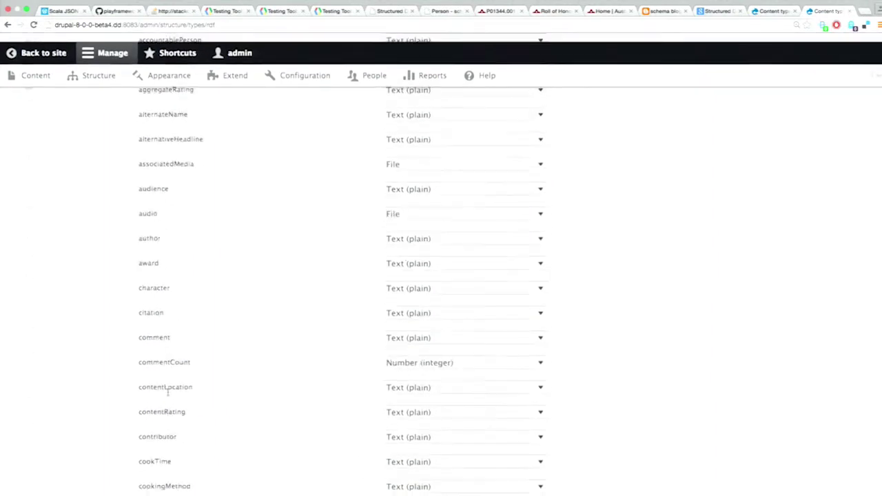
# Step: Enable the about and aggregateRating properties for the Recipe content type
pyautogui.scroll(3, 168, 393)
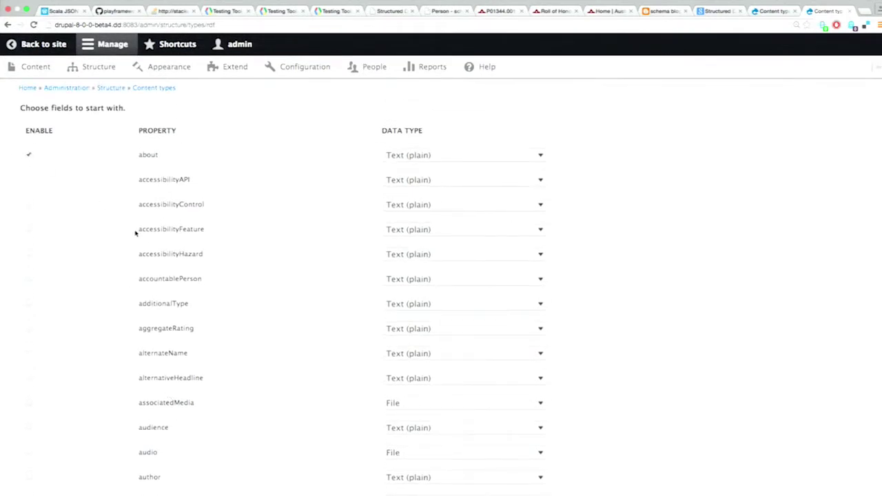
pyautogui.scroll(-5, 144, 324)
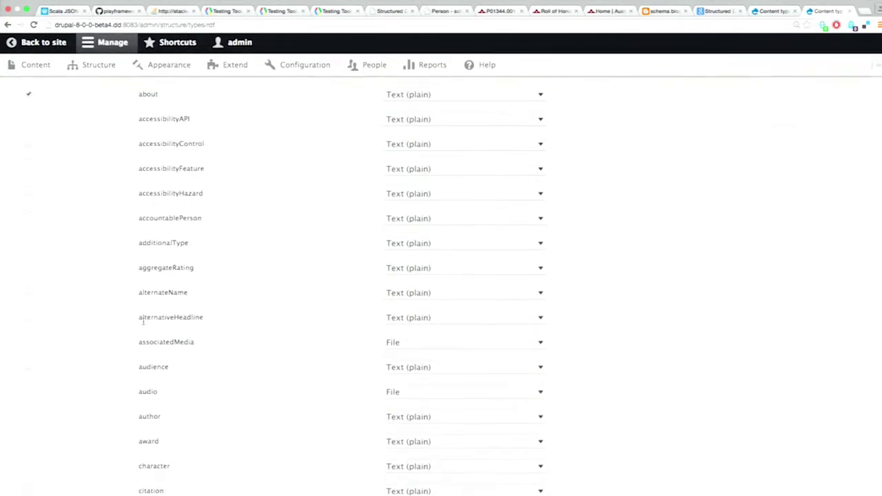
pyautogui.click(29, 263)
# Step: Enable the cookTime and cookingMethod properties
pyautogui.scroll(-1, 66, 269)
pyautogui.scroll(-5, 67, 270)
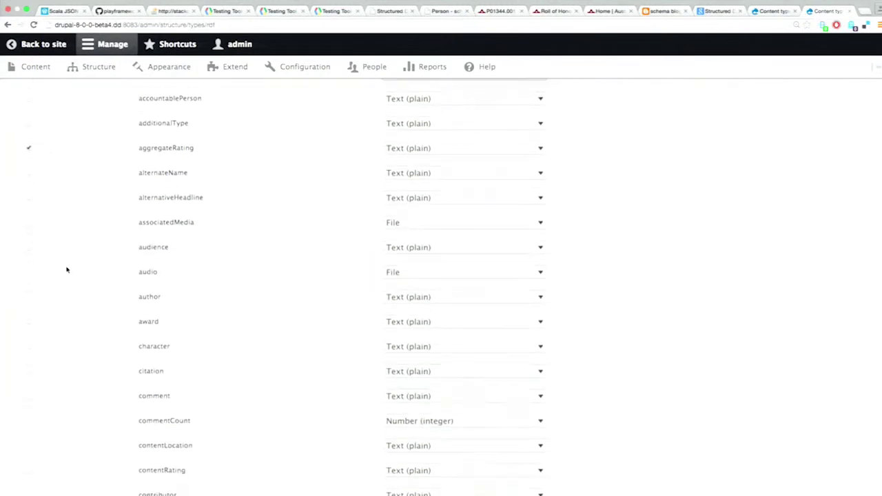
pyautogui.scroll(-4, 66, 270)
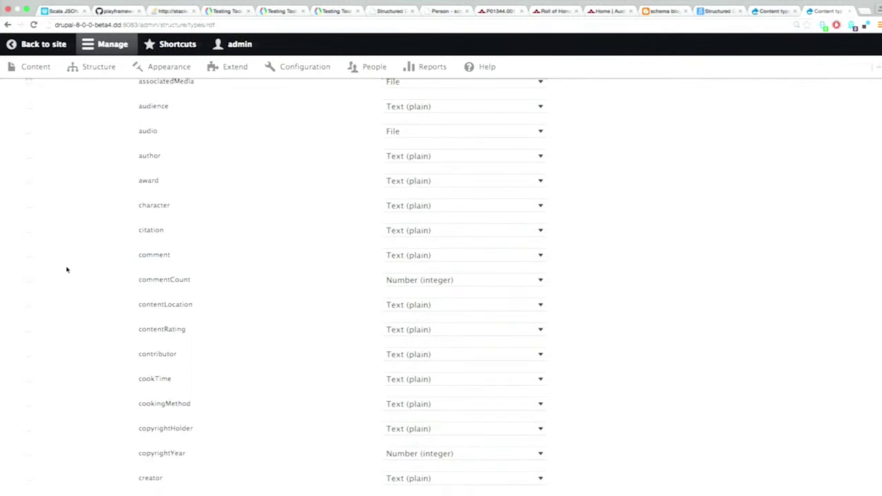
pyautogui.scroll(-2, 67, 269)
pyautogui.click(26, 300)
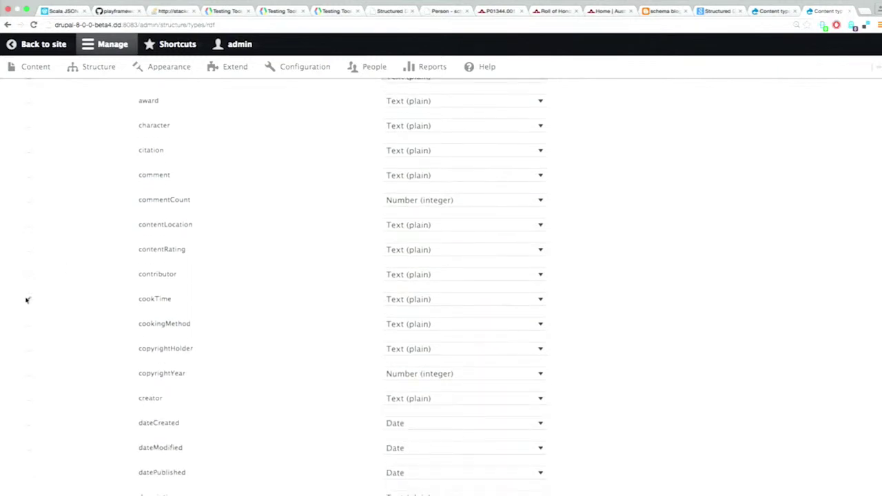
pyautogui.click(28, 324)
# Step: Enable the description and image properties
pyautogui.scroll(-3, 54, 344)
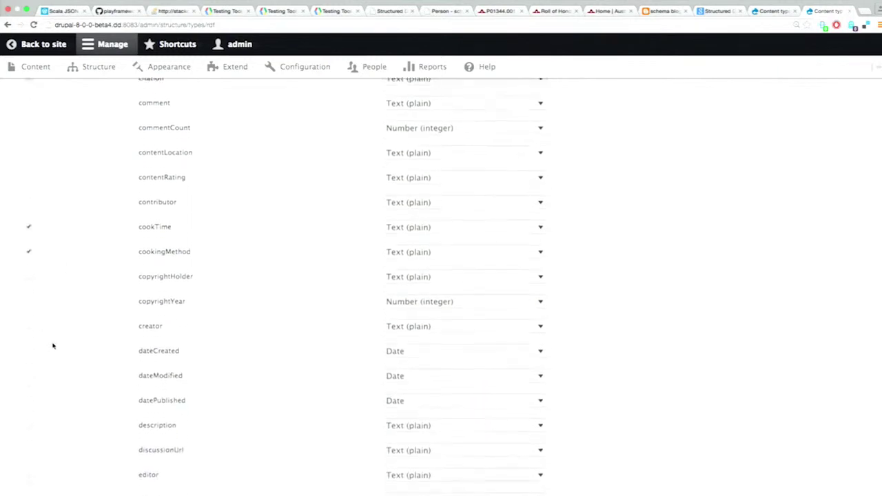
pyautogui.scroll(-1, 33, 385)
pyautogui.click(30, 394)
pyautogui.scroll(-5, 35, 398)
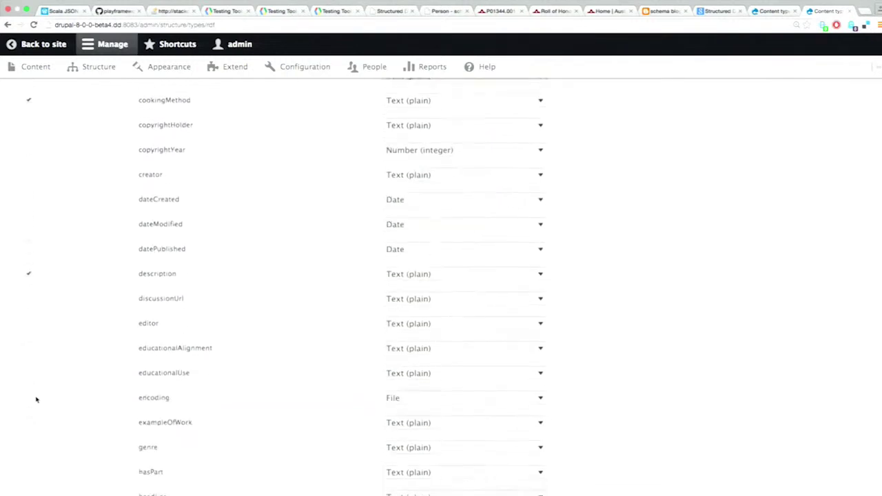
pyautogui.scroll(-3, 37, 400)
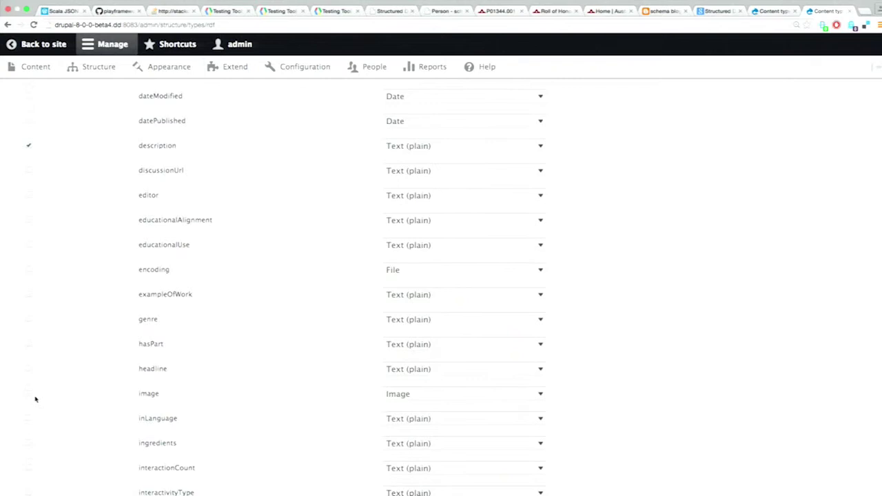
pyautogui.click(28, 395)
# Step: Set the data type of the description property to Text (formatted, long)
pyautogui.scroll(2, 366, 375)
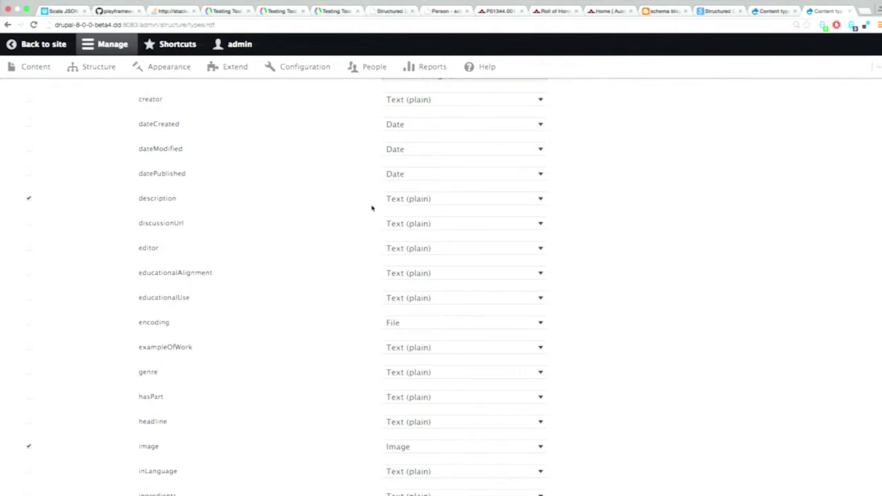
pyautogui.click(394, 201)
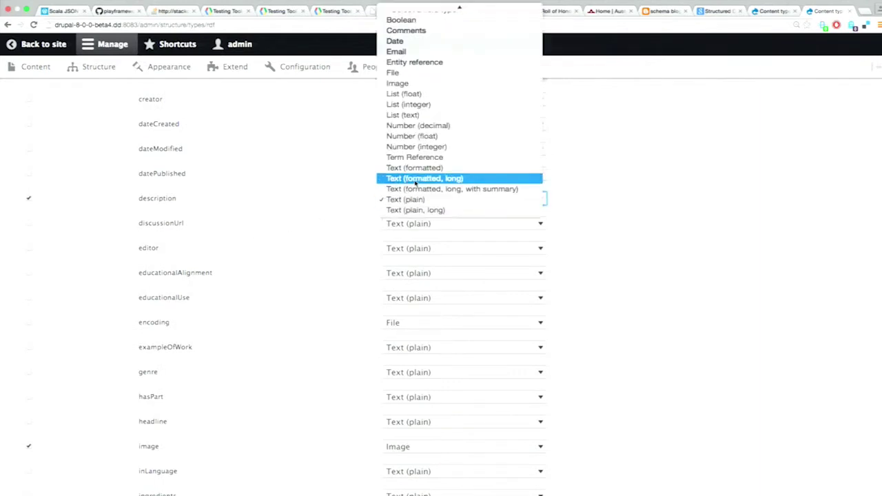
pyautogui.click(415, 179)
# Step: Save the Recipe content type with the chosen fields and go to the content administration page
pyautogui.scroll(5, 374, 210)
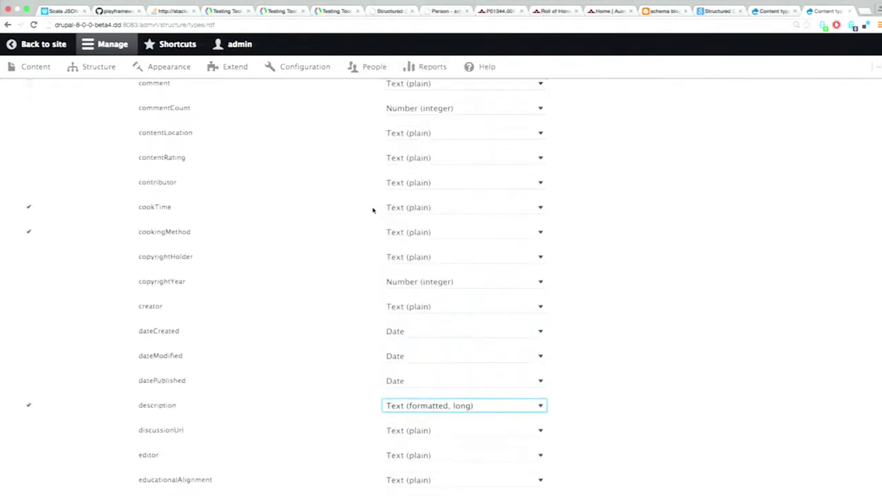
pyautogui.scroll(1, 390, 205)
pyautogui.scroll(8, 391, 206)
pyautogui.scroll(1, 391, 205)
pyautogui.scroll(-20, 390, 205)
pyautogui.scroll(-5, 390, 205)
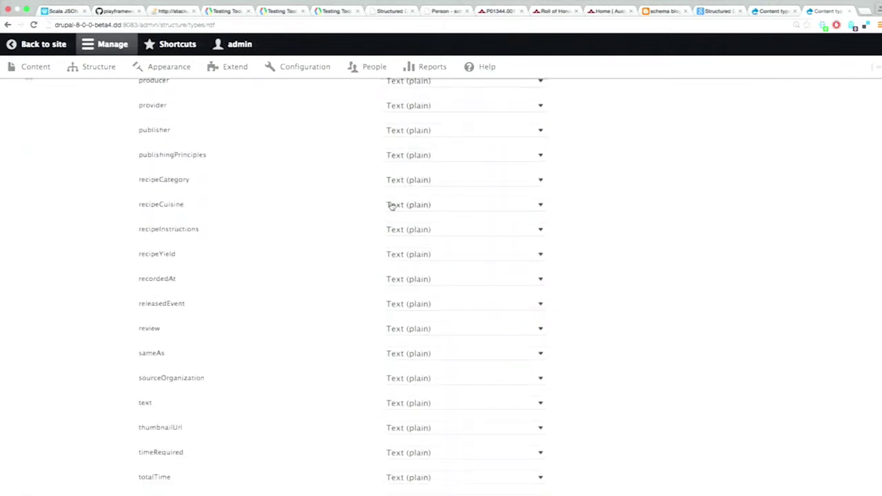
pyautogui.scroll(-6, 390, 205)
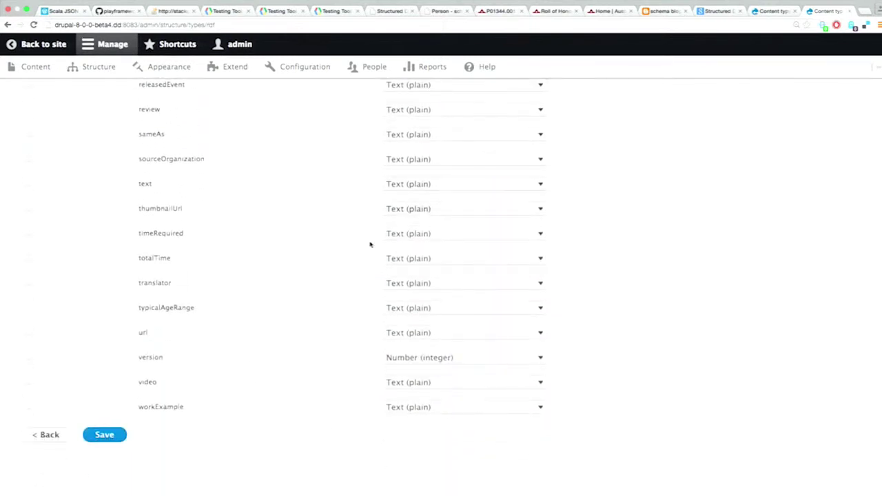
pyautogui.click(106, 439)
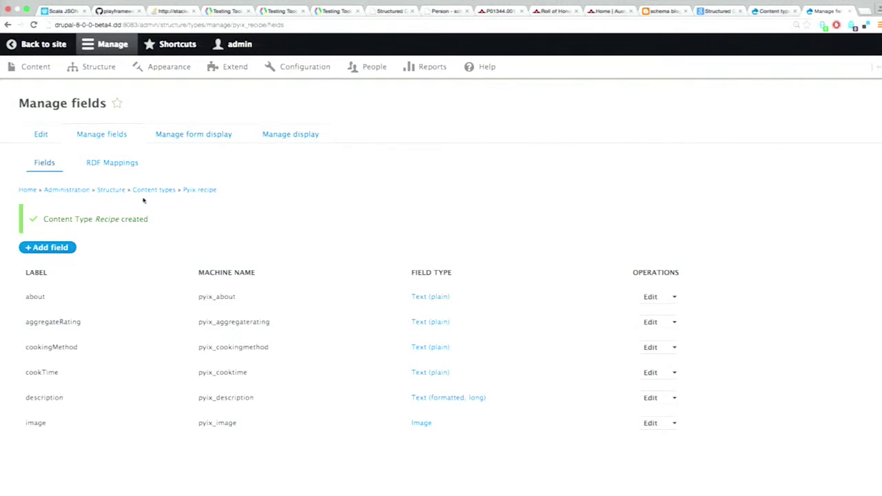
pyautogui.click(47, 67)
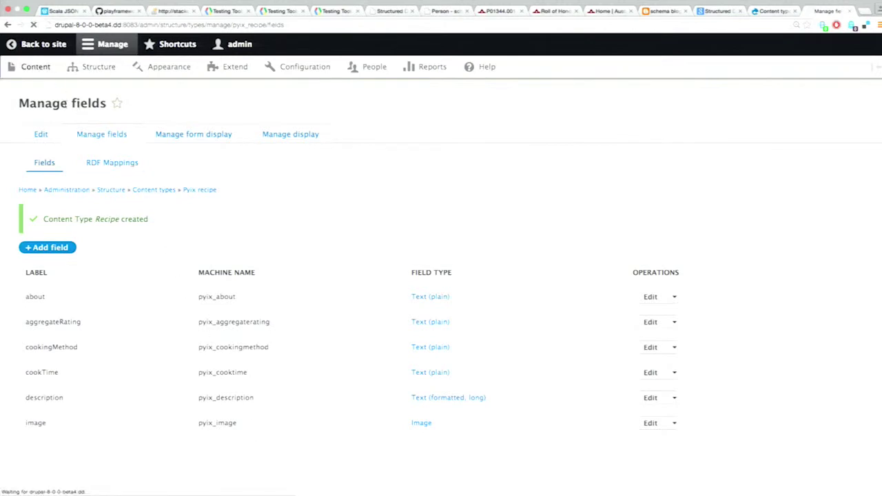
# Step: Start a new Recipe content item with the title "Pizza" and the about text "cooking pizza"
pyautogui.click(72, 181)
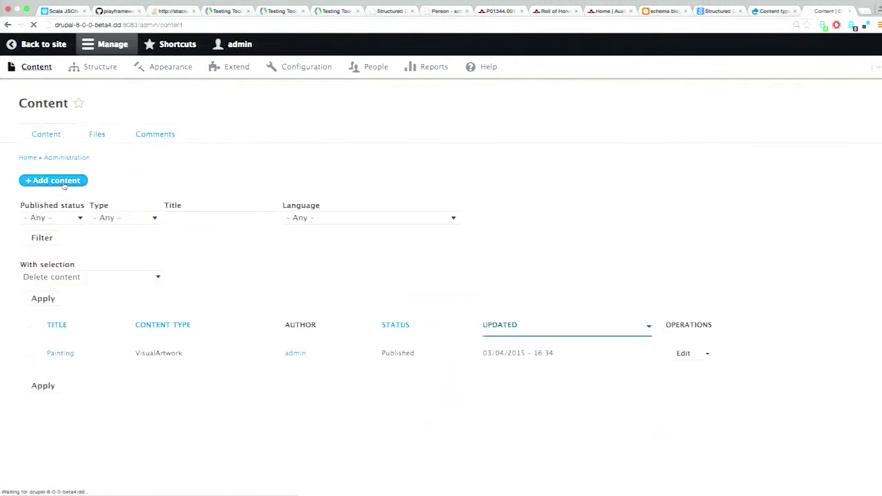
pyautogui.click(47, 274)
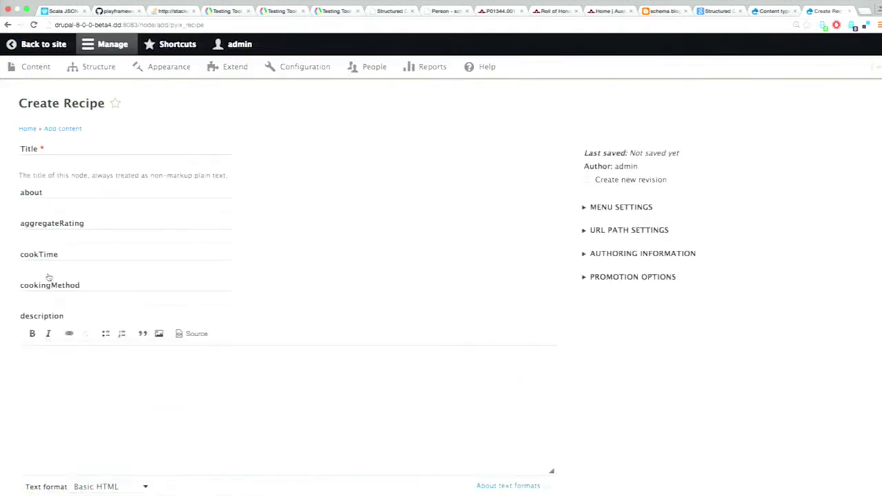
pyautogui.click(87, 160)
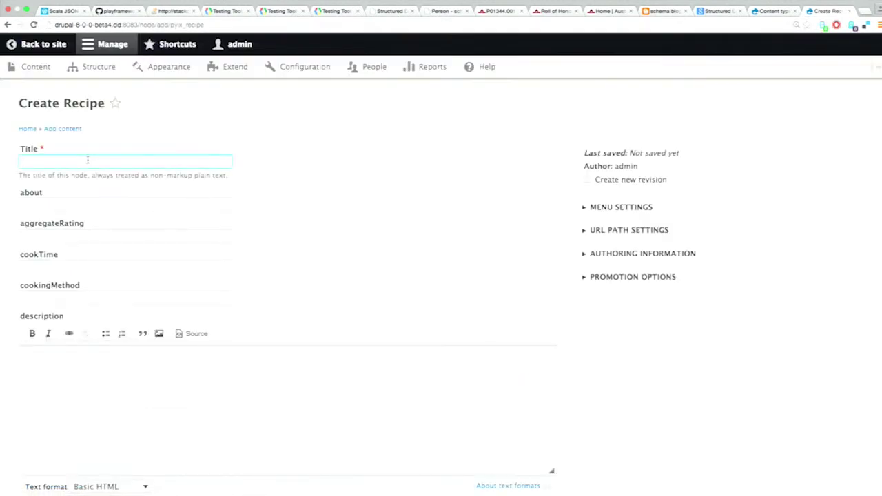
pyautogui.write('Pizza')
pyautogui.click(77, 204)
pyautogui.write('cooking pizza')
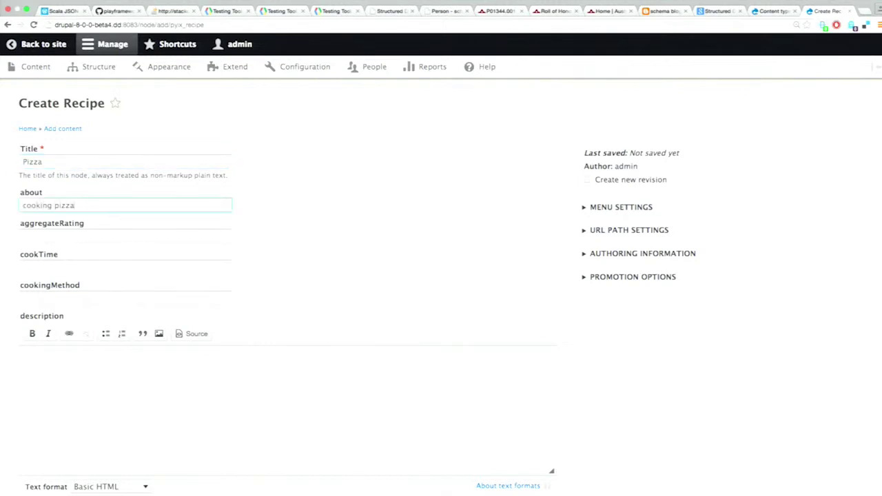
# Step: Set the recipe's aggregateRating to 5, cookTime to 10 and cookingMethod to "oven"
pyautogui.click(73, 234)
pyautogui.write('5')
pyautogui.click(65, 266)
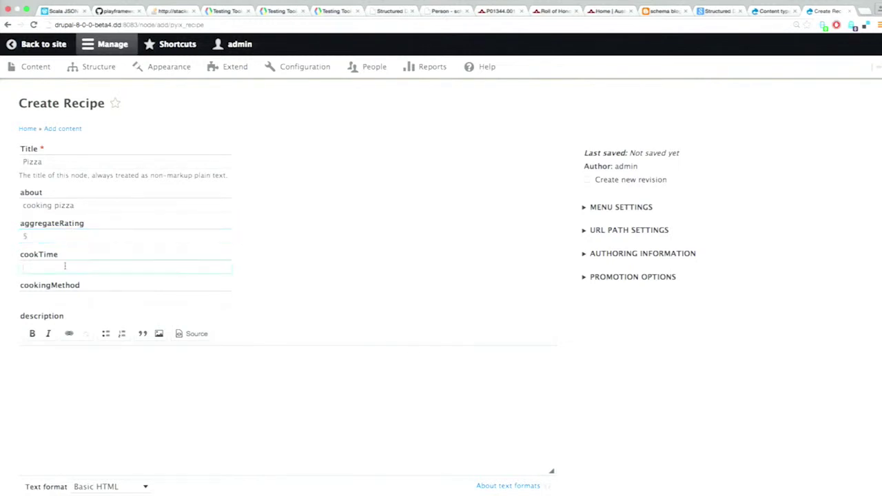
pyautogui.write('10')
pyautogui.click(64, 294)
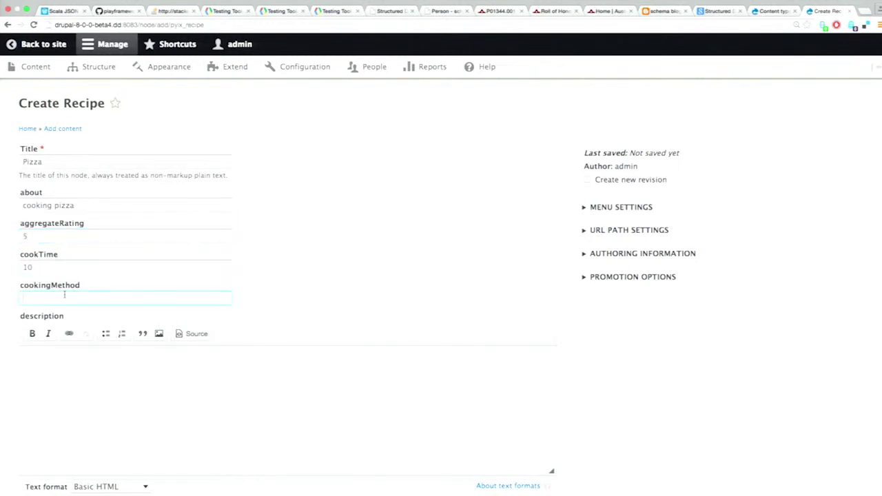
pyautogui.write('oven')
# Step: Enter "Stuff about pizza" as the recipe's description, then save and publish the recipe
pyautogui.click(80, 387)
pyautogui.write('STu')
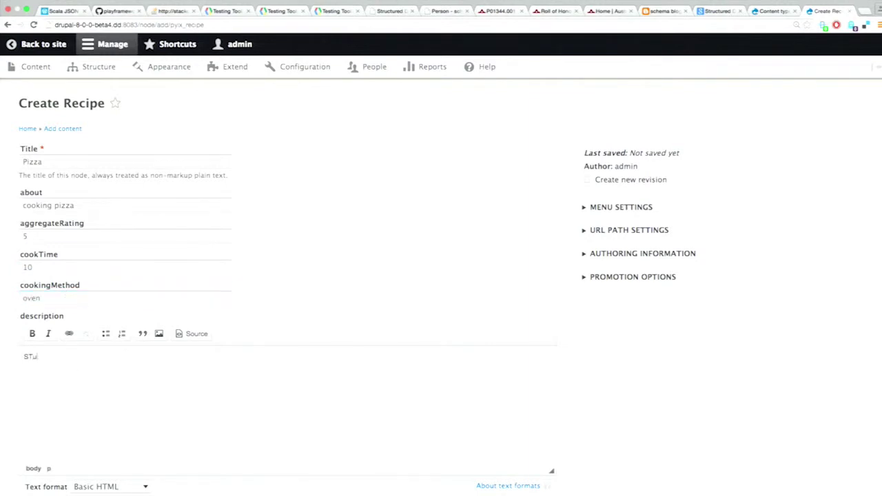
pyautogui.write('ff about pizza')
pyautogui.click(35, 357)
pyautogui.press('BackSpace')
pyautogui.write('t')
pyautogui.scroll(-2, 406, 250)
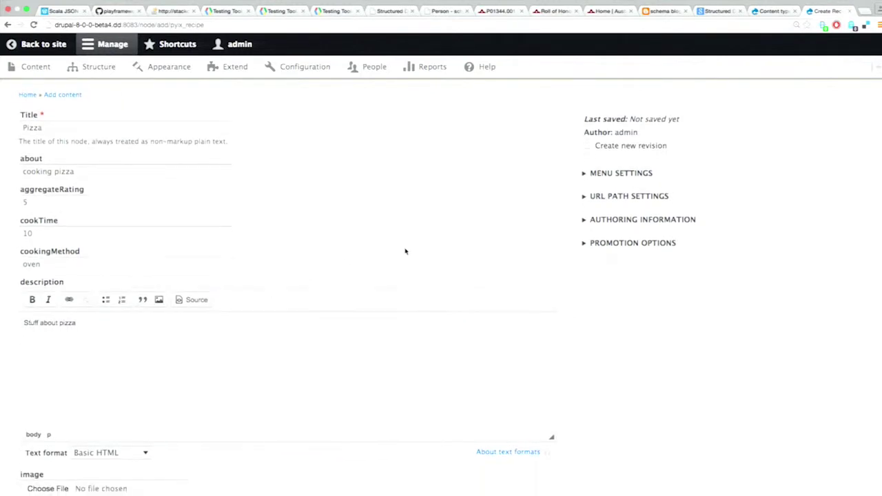
pyautogui.scroll(-5, 452, 233)
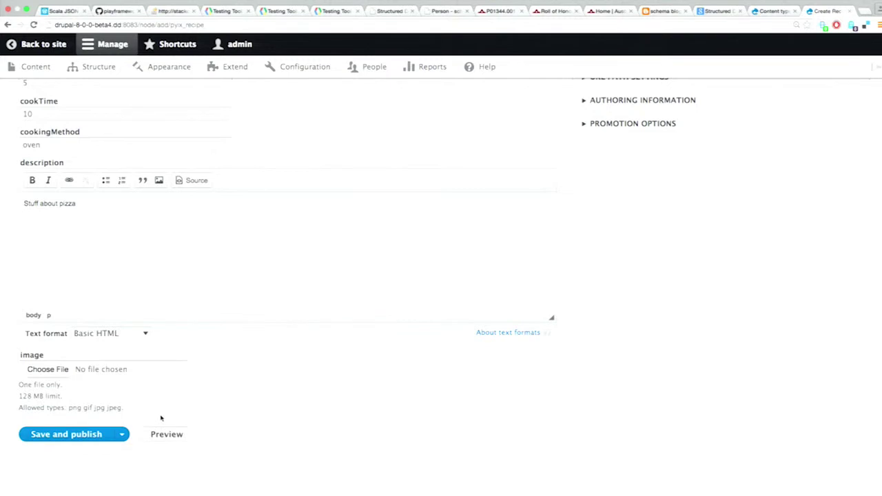
pyautogui.click(100, 434)
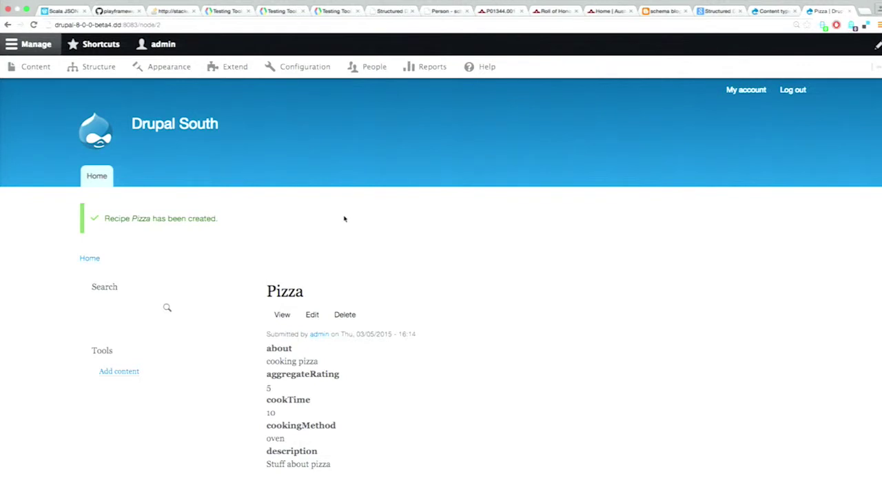
# Step: Inspect the HTML markup of the about label on the published Pizza page and close the inspector
pyautogui.scroll(-1, 338, 235)
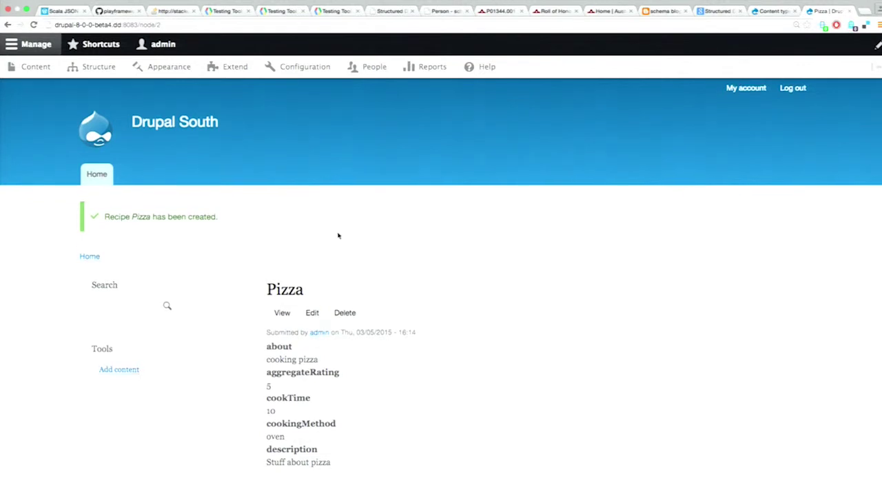
pyautogui.doubleClick(281, 321)
pyautogui.rightClick(288, 321)
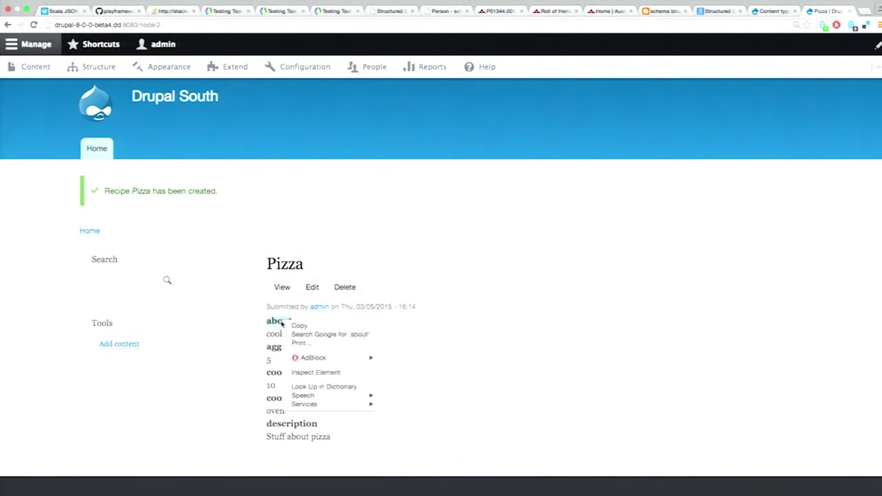
pyautogui.click(318, 373)
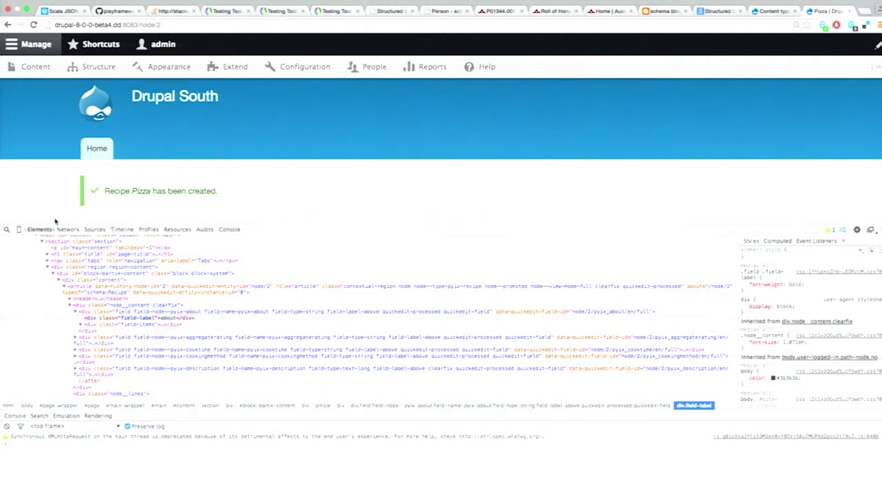
pyautogui.press('super+alt+i')
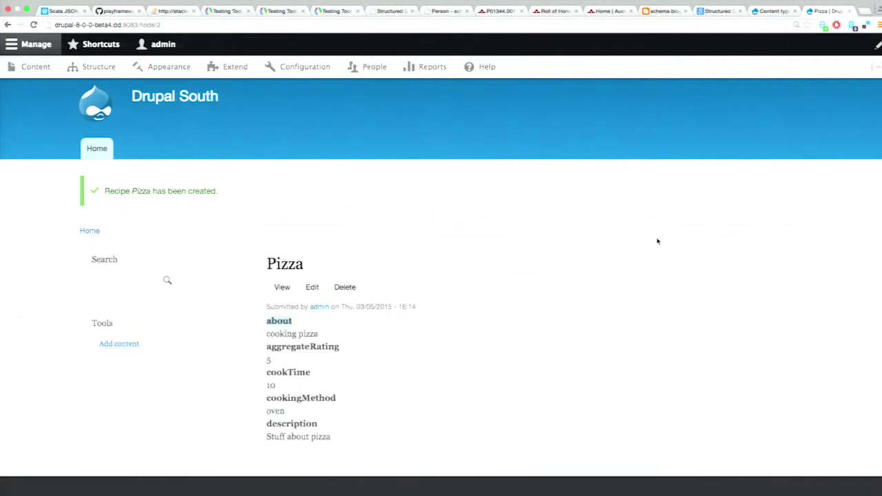
pyautogui.scroll(-3, 658, 240)
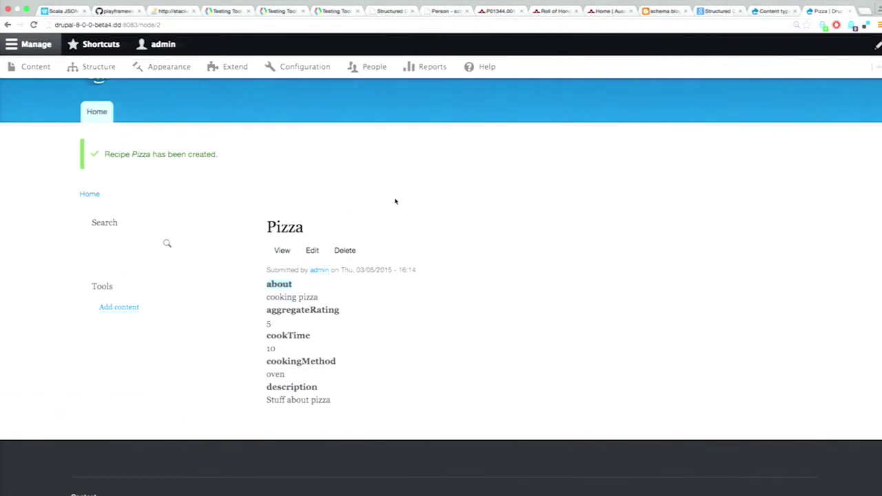
pyautogui.scroll(2, 40, 114)
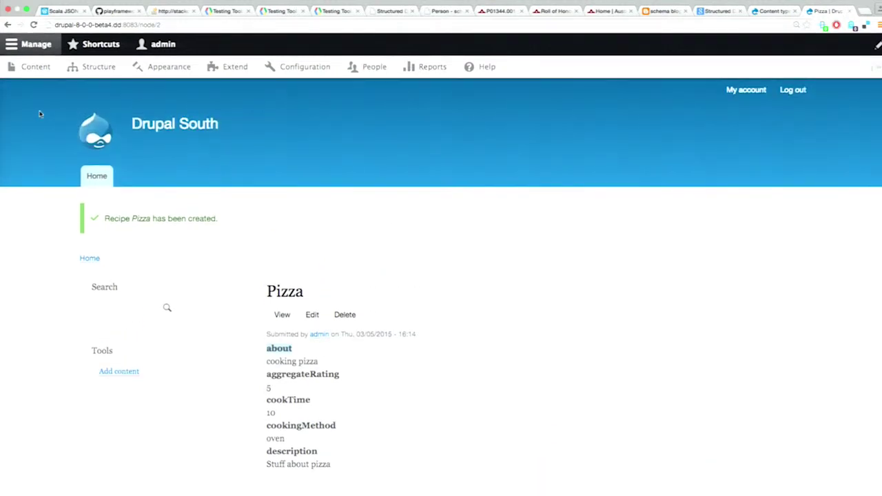
# Step: View the RDF mappings of the Article content type's fields
pyautogui.click(93, 72)
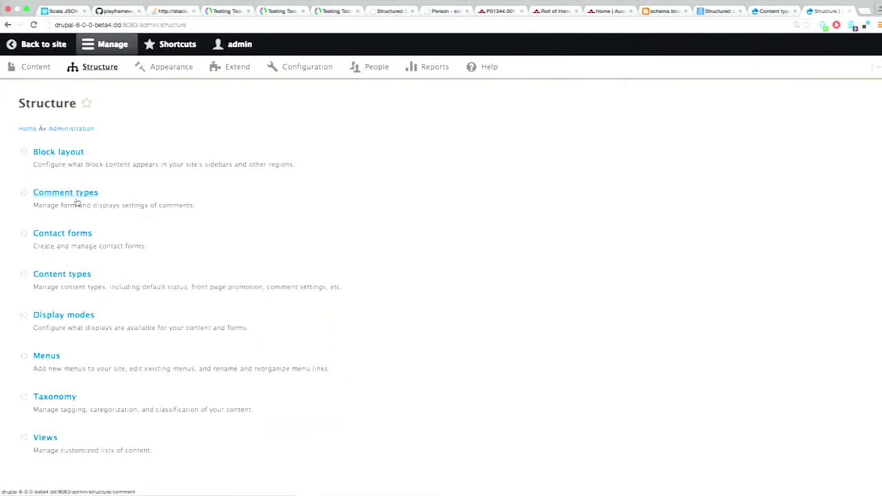
pyautogui.click(69, 274)
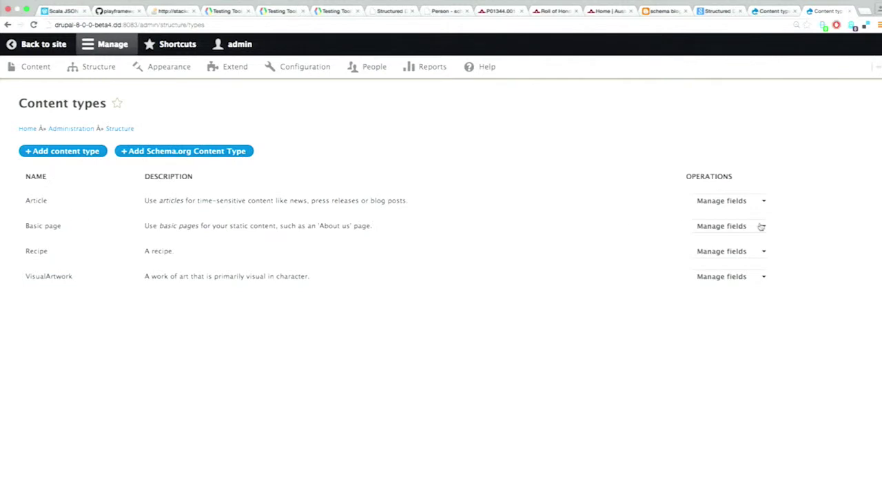
pyautogui.click(719, 202)
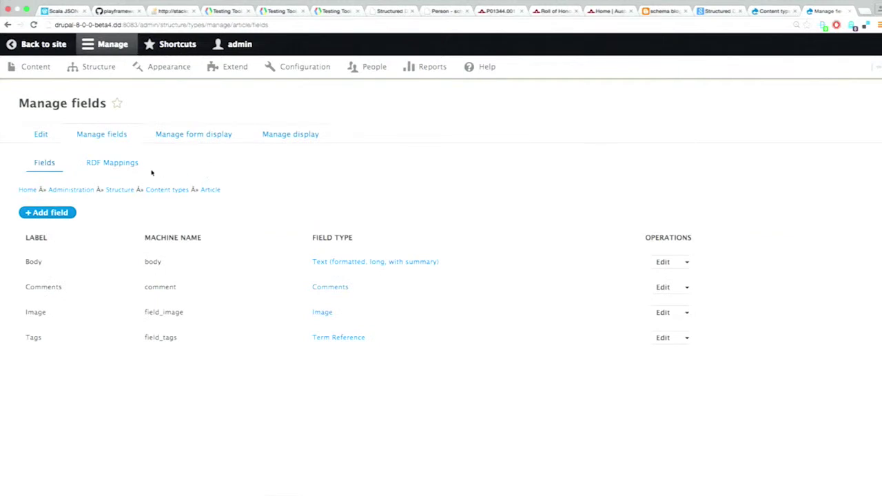
pyautogui.click(112, 163)
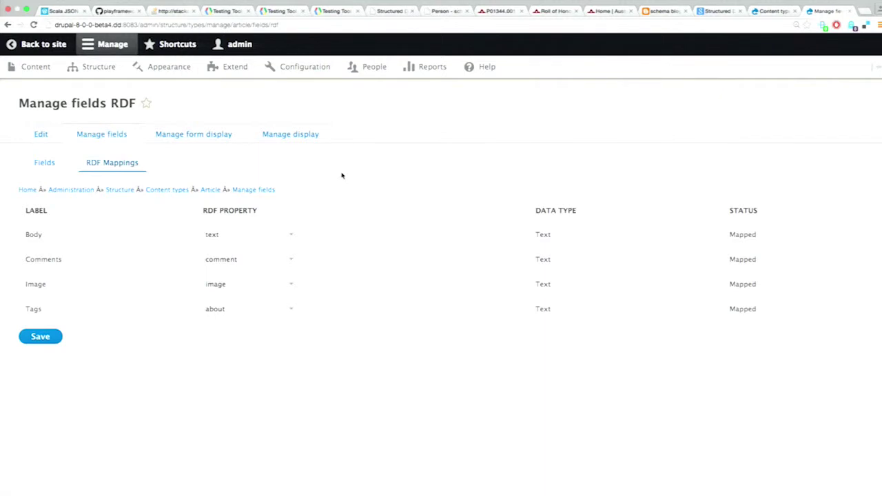
# Step: Switch to the Acquia-hosted Drupal site, go to its home page and select the page's web address
pyautogui.click(783, 11)
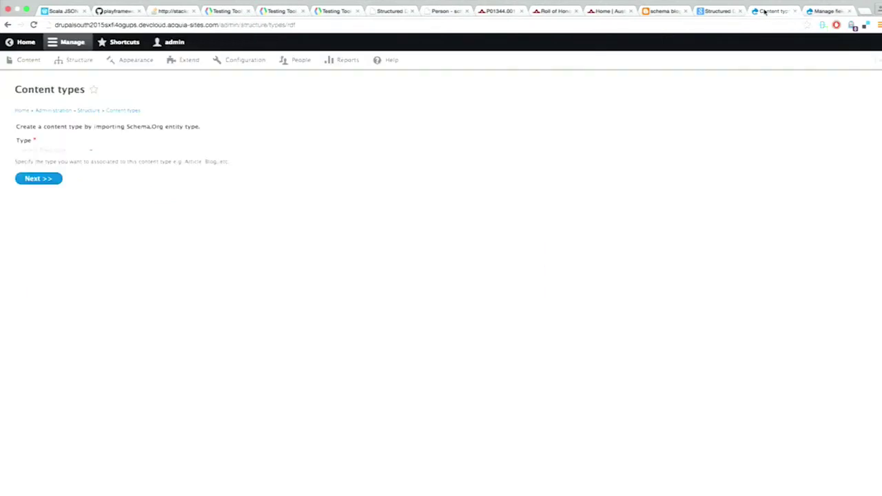
pyautogui.click(233, 25)
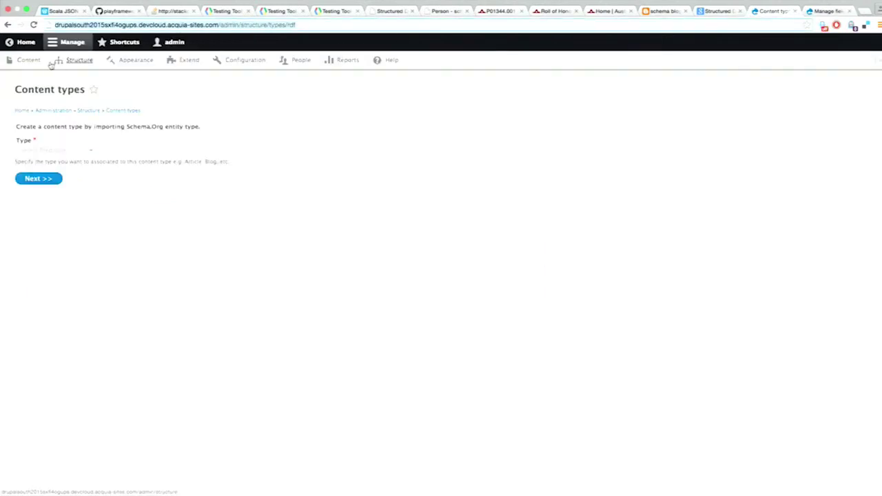
pyautogui.click(28, 43)
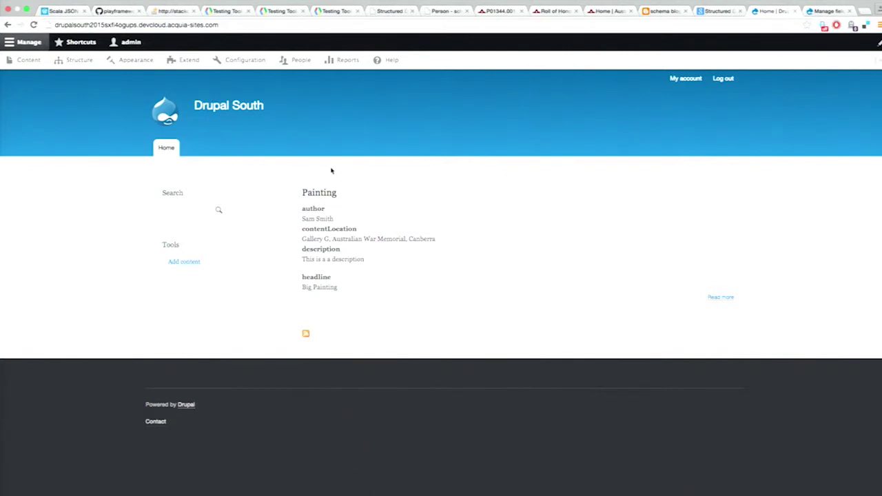
pyautogui.click(241, 24)
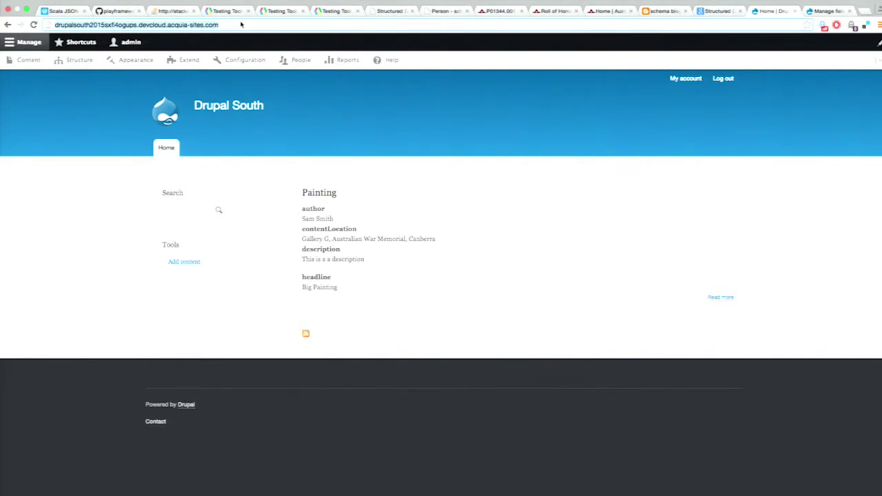
# Step: Switch to Google's structured data Testing Tool, open the Structured Data page in a separate tab and reload the tool
pyautogui.click(220, 12)
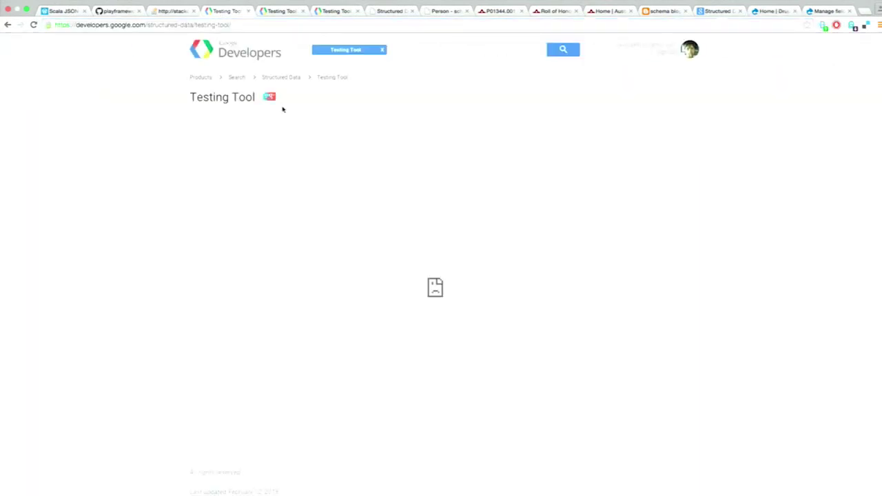
pyautogui.keyDown('super'); pyautogui.click(283, 79); pyautogui.keyUp('super')
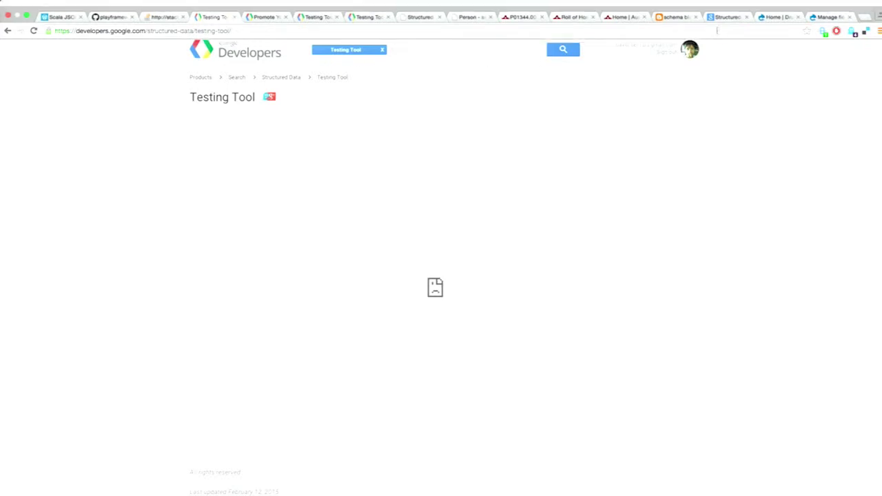
pyautogui.click(34, 24)
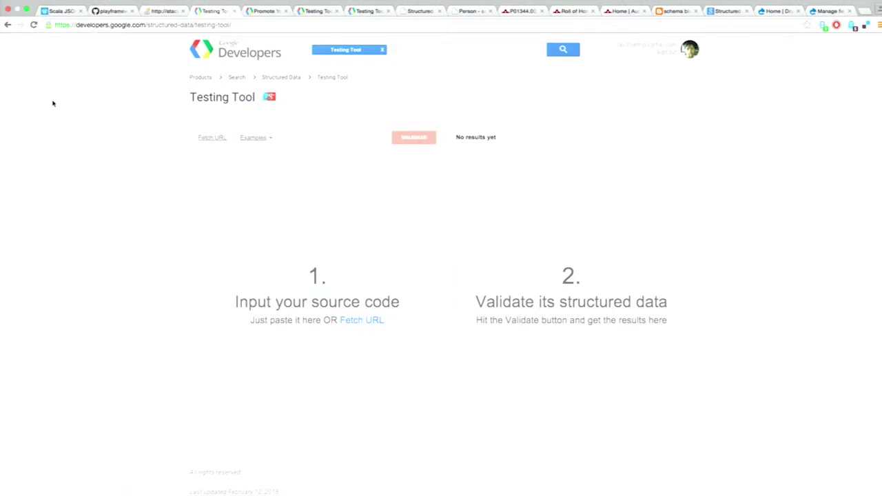
# Step: Switch to Keynote, play the presentation from the Drupal 8 Demo slide and advance to the Drupal 8 Modules slide
pyautogui.press('super+Tab')
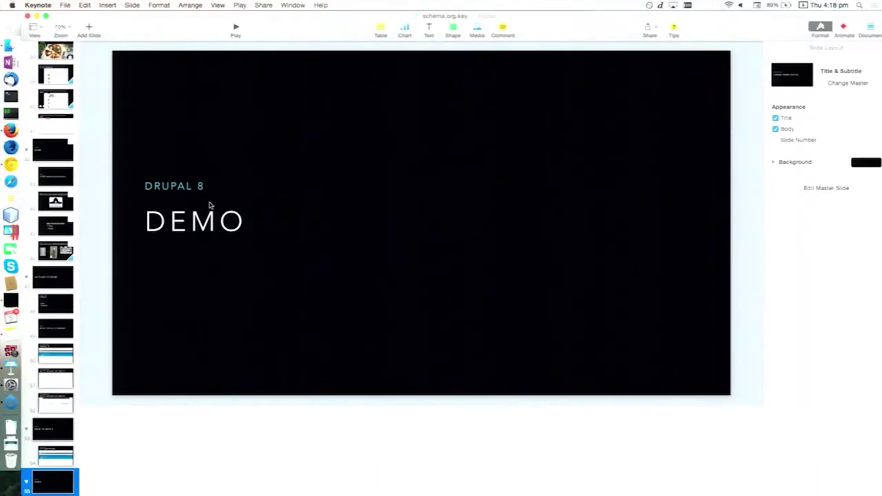
pyautogui.click(237, 27)
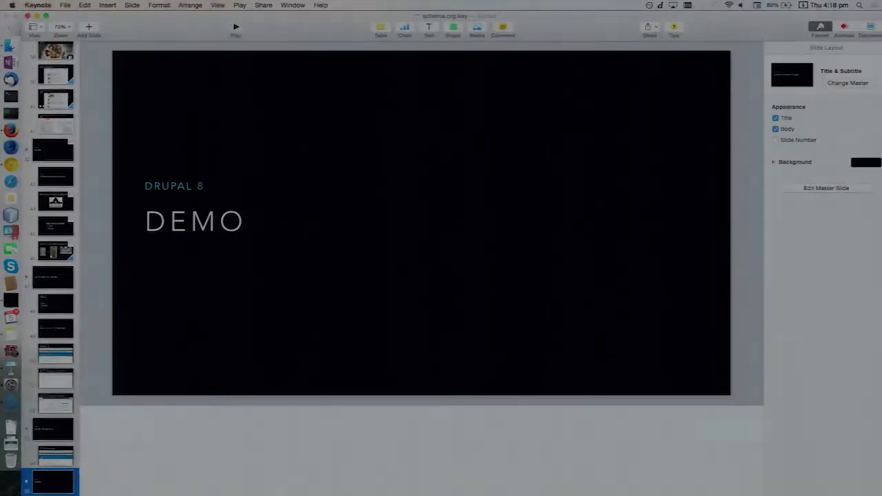
pyautogui.press('Right')
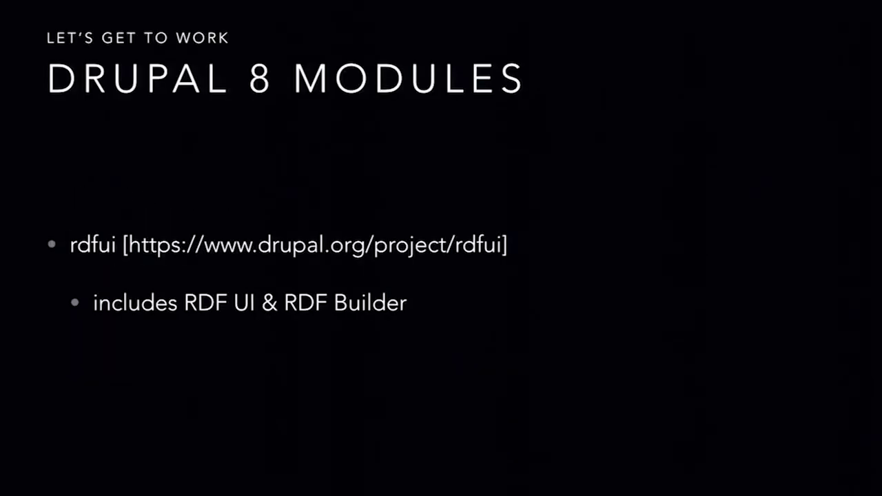